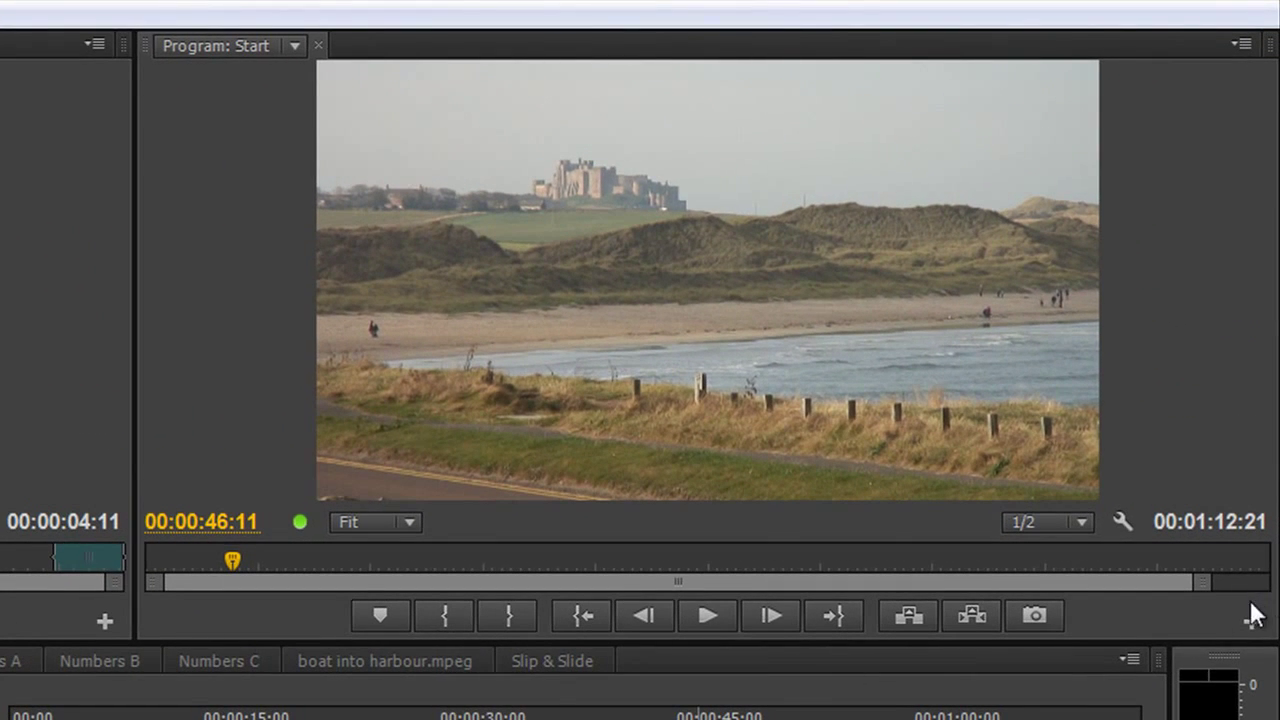
Step: Leave the monitor's button layout unchanged and silence the Audio 1 and Audio 3 tracks
{"action": "left_click", "coordinate": [1251, 622]}
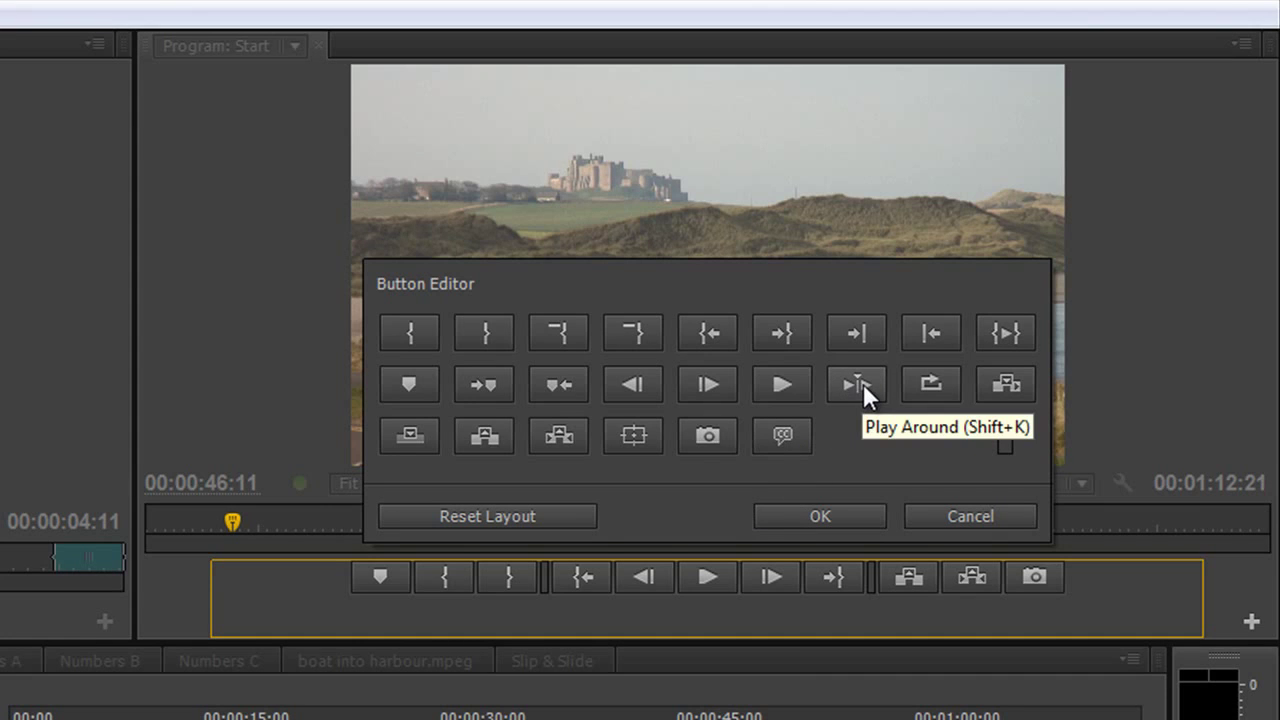
{"action": "left_click", "coordinate": [975, 518]}
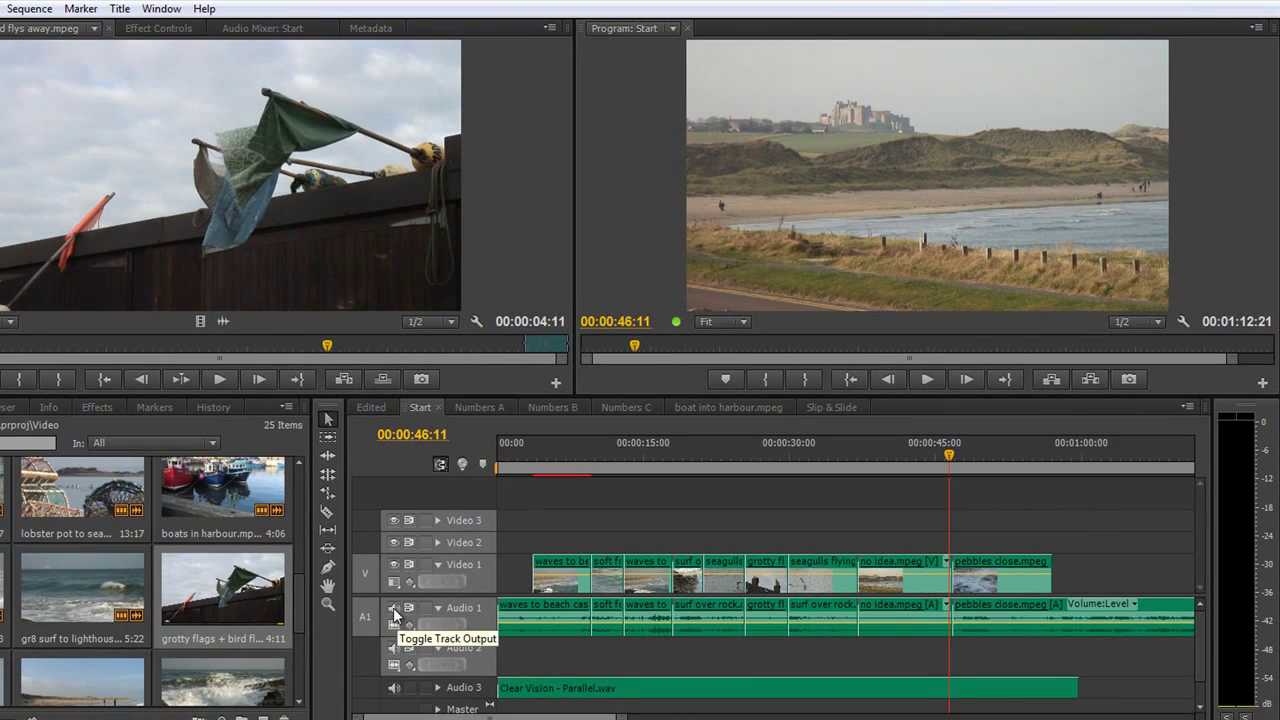
{"action": "left_click", "coordinate": [394, 607]}
{"action": "left_click", "coordinate": [394, 690]}
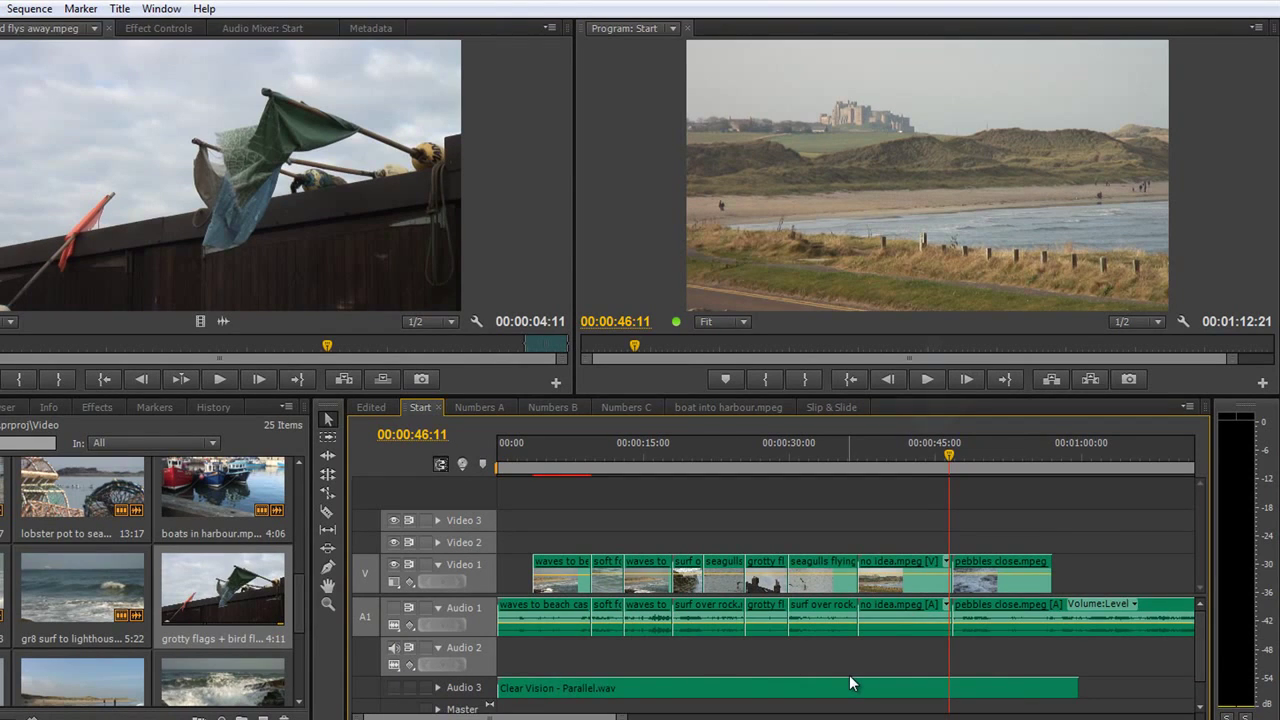
Step: Play the sequence, then play around the playhead at 00:00:41:16
{"action": "key", "text": "space"}
{"action": "left_click_drag", "start_coordinate": [955, 455], "coordinate": [904, 458]}
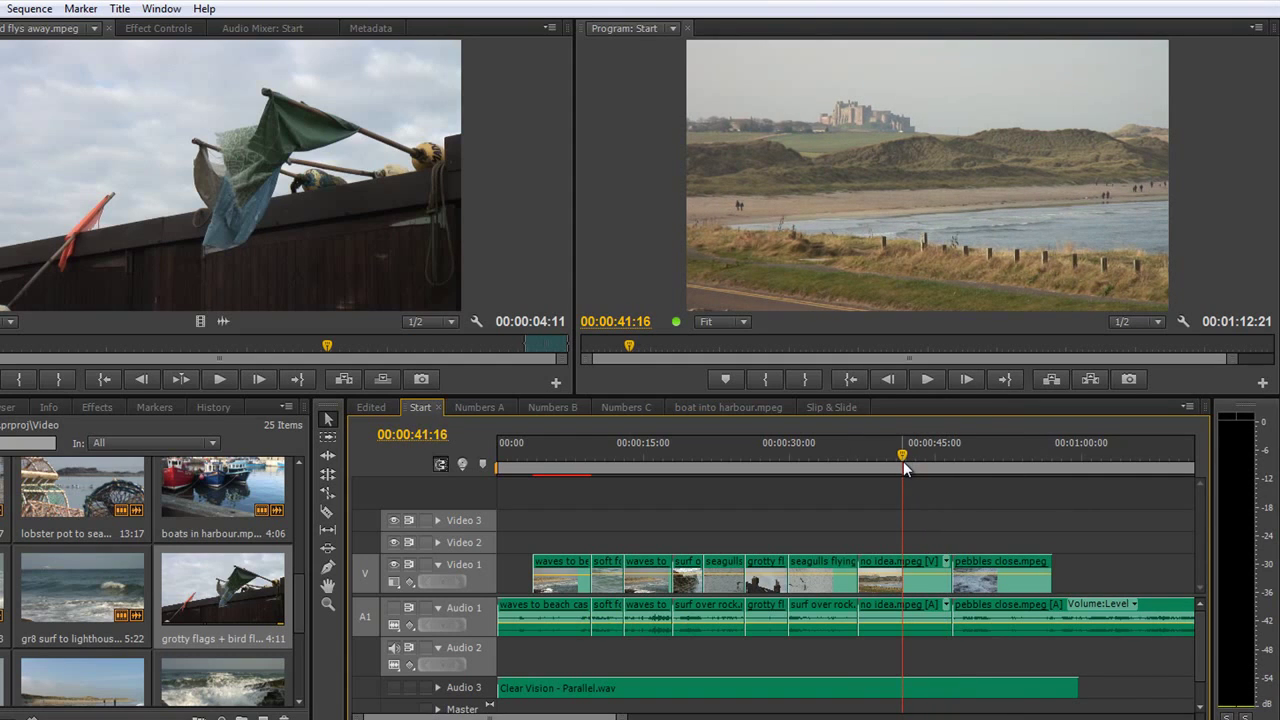
{"action": "key", "text": "shift+k"}
Step: Turn on Loop in the Program monitor's options and confirm it is enabled
{"action": "left_click", "coordinate": [1256, 31]}
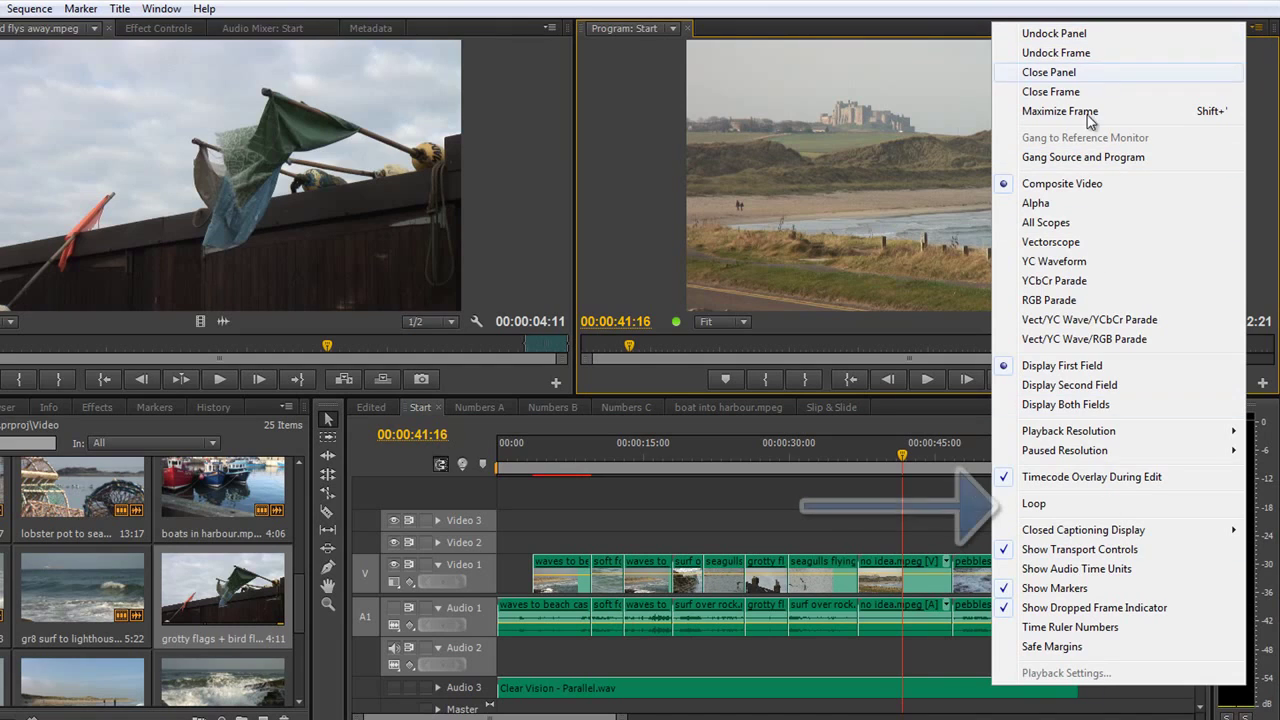
{"action": "left_click", "coordinate": [1038, 506]}
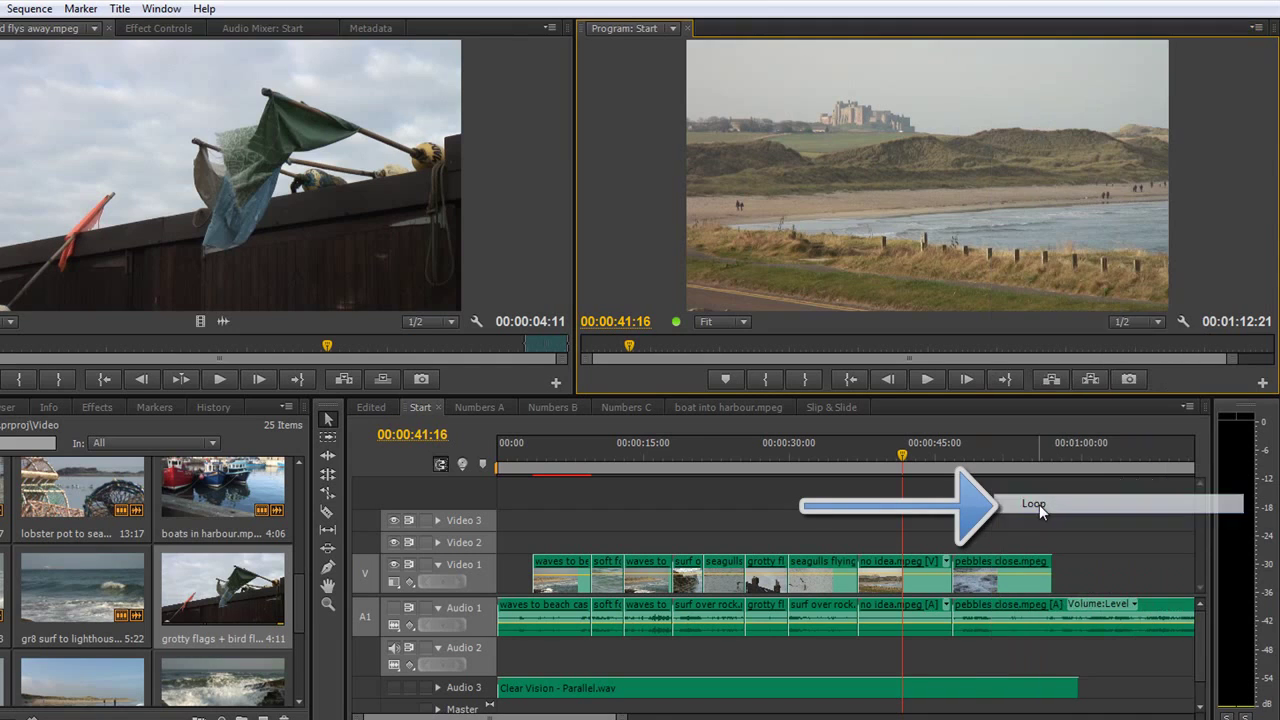
{"action": "left_click", "coordinate": [1255, 28]}
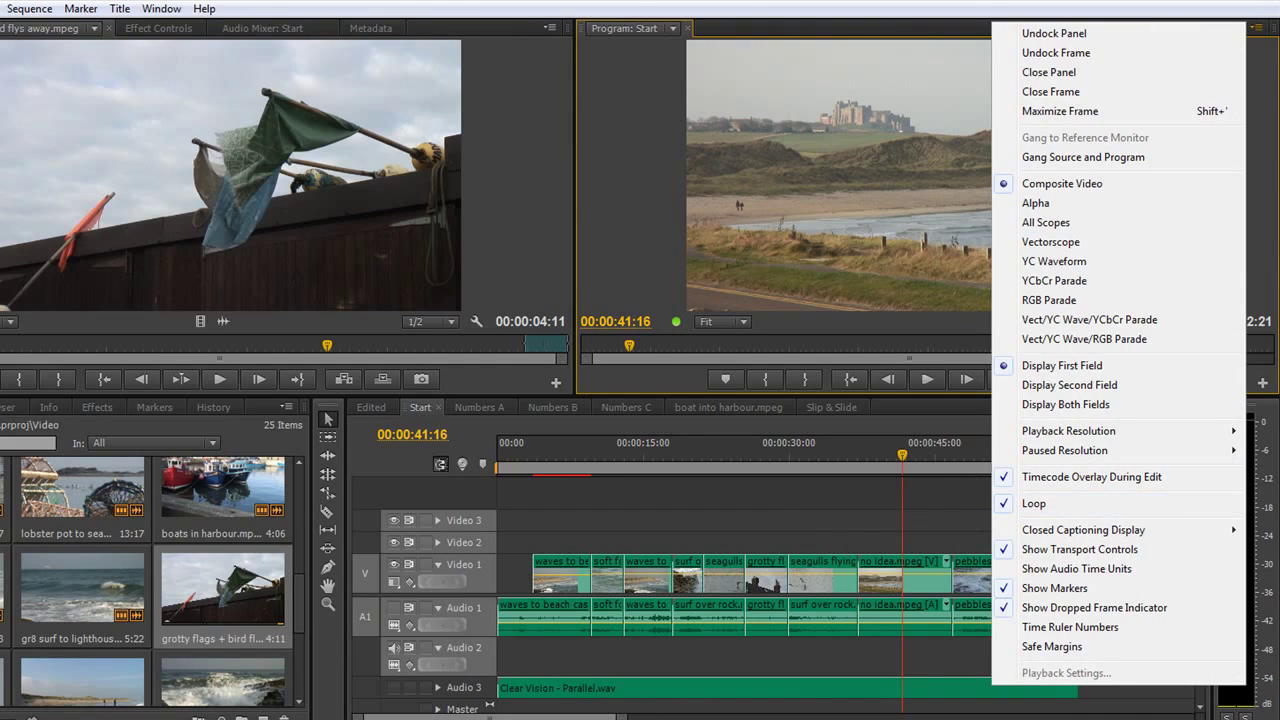
{"action": "left_click", "coordinate": [1258, 30]}
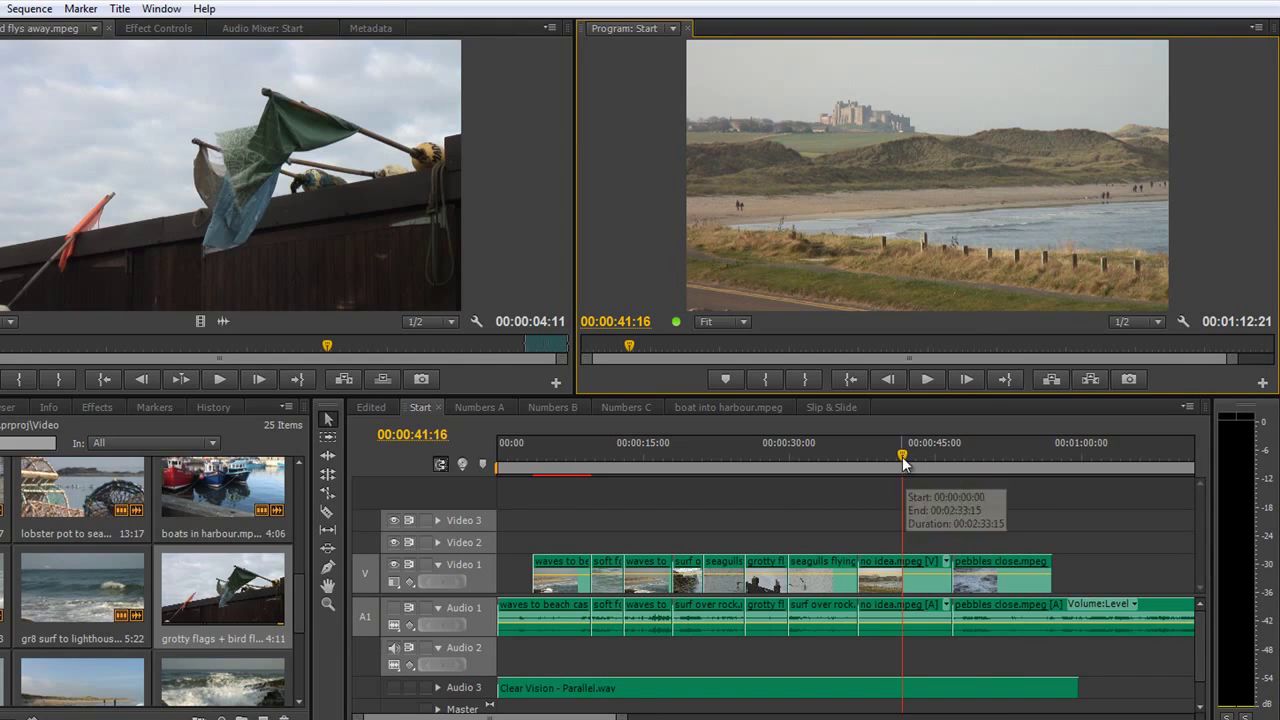
Step: Play around about 00:00:52:00 on the pebbles clip to test looping, then stop
{"action": "left_click_drag", "start_coordinate": [903, 456], "coordinate": [1003, 471]}
{"action": "key", "text": "shift+k"}
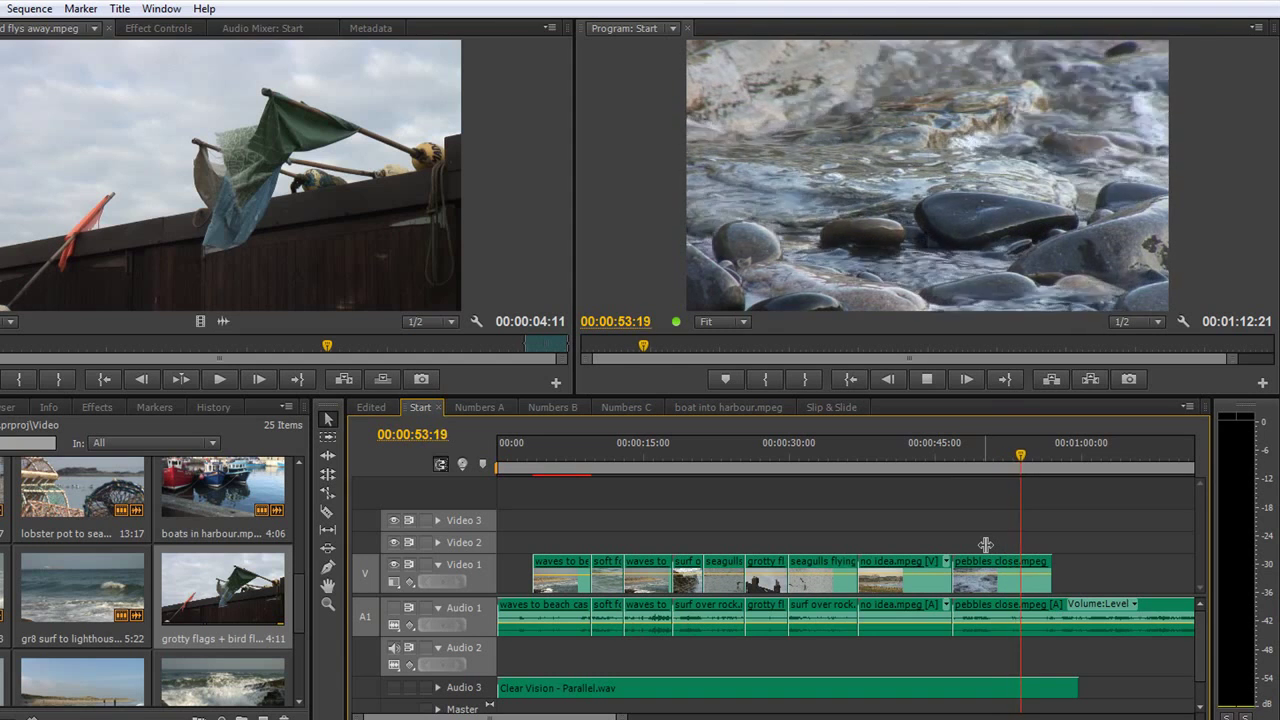
{"action": "key", "text": "space"}
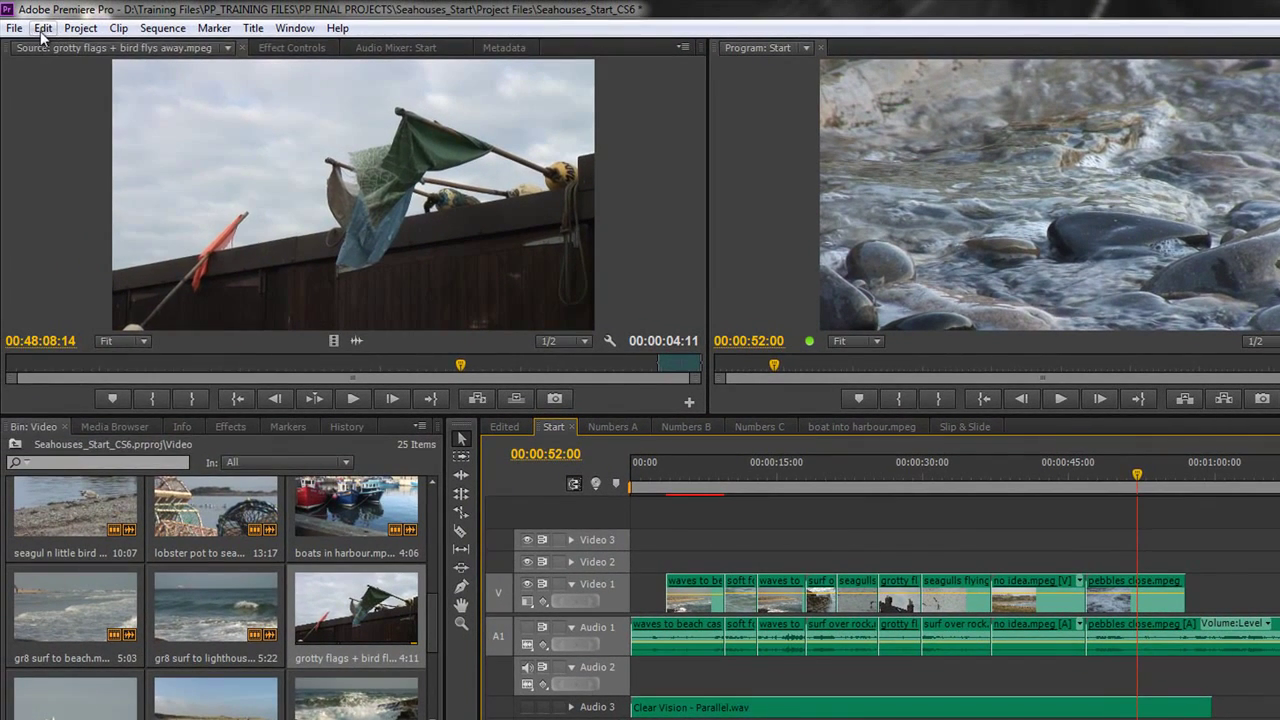
Step: In Playback preferences, set Preroll to 1 and Postroll to 1 second and confirm
{"action": "left_click", "coordinate": [0, 8]}
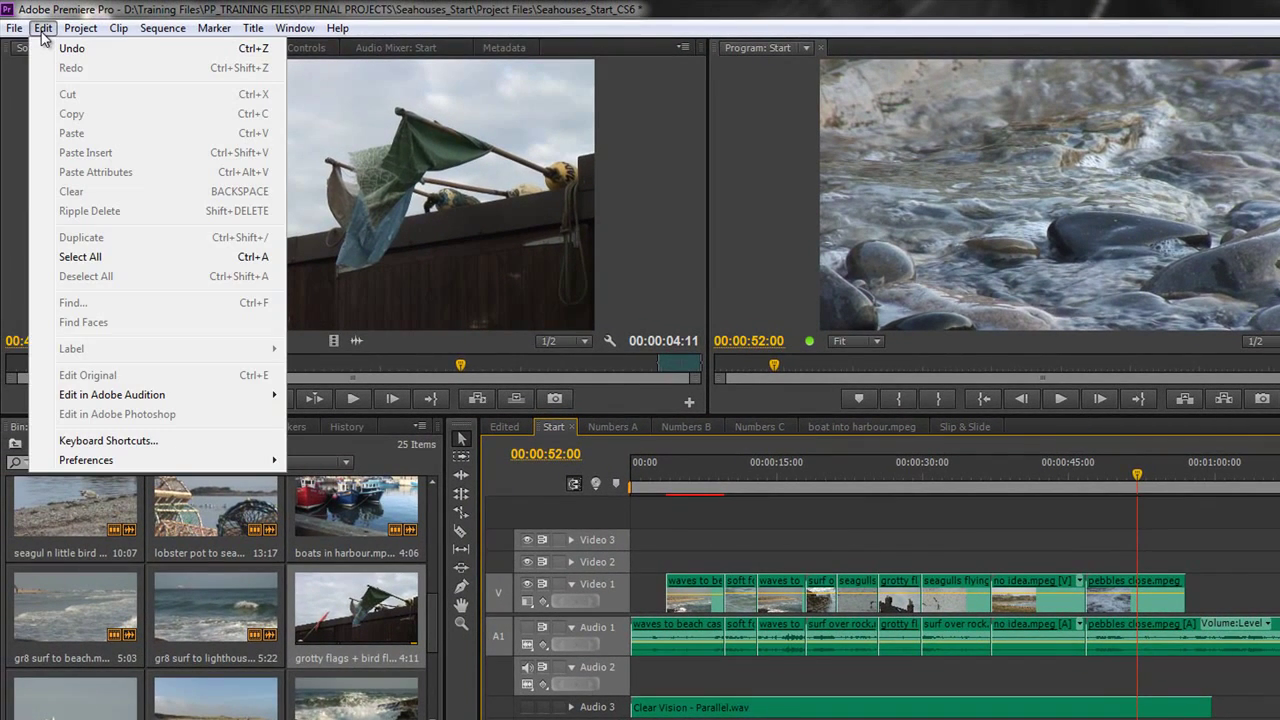
{"action": "mouse_move", "coordinate": [93, 463]}
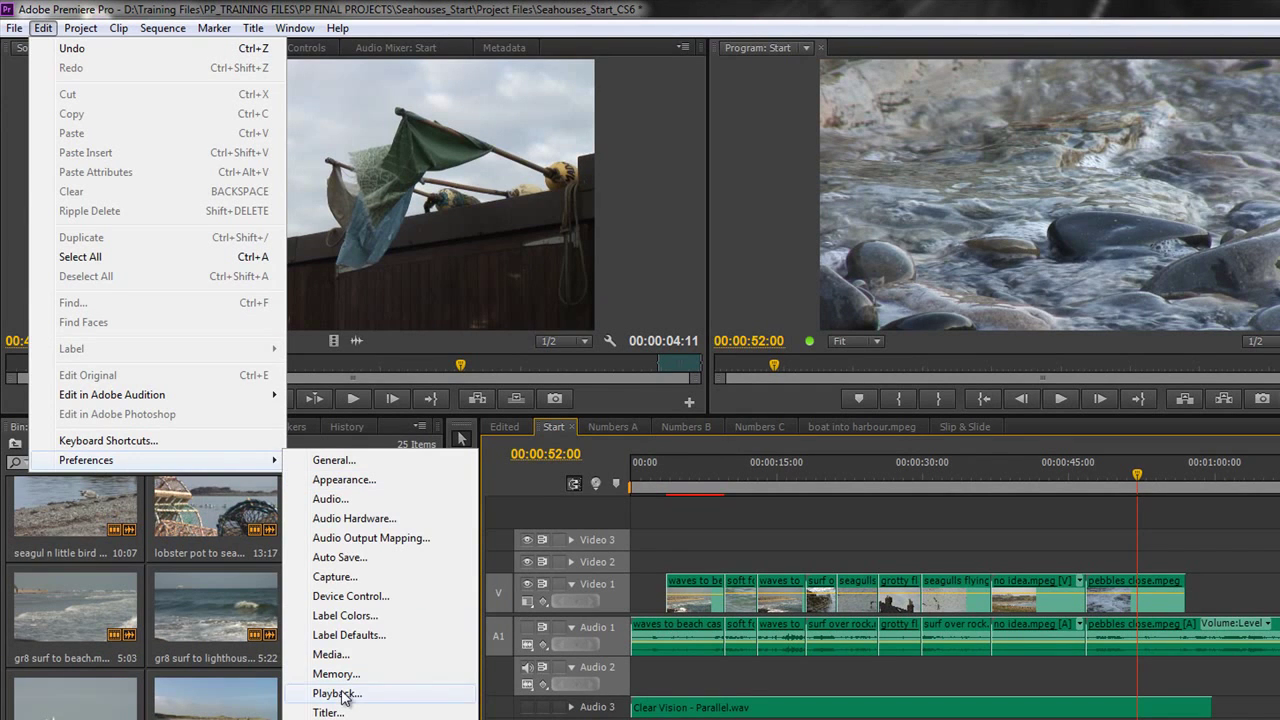
{"action": "left_click", "coordinate": [337, 694]}
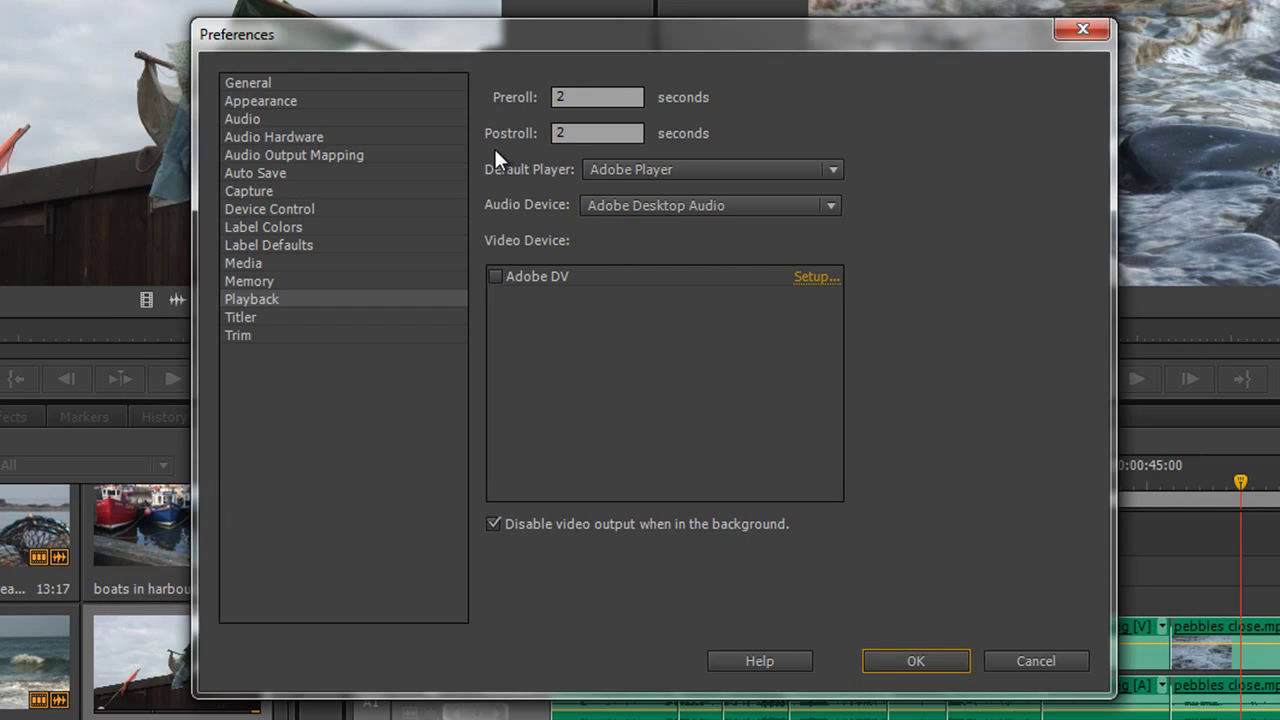
{"action": "double_click", "coordinate": [566, 105]}
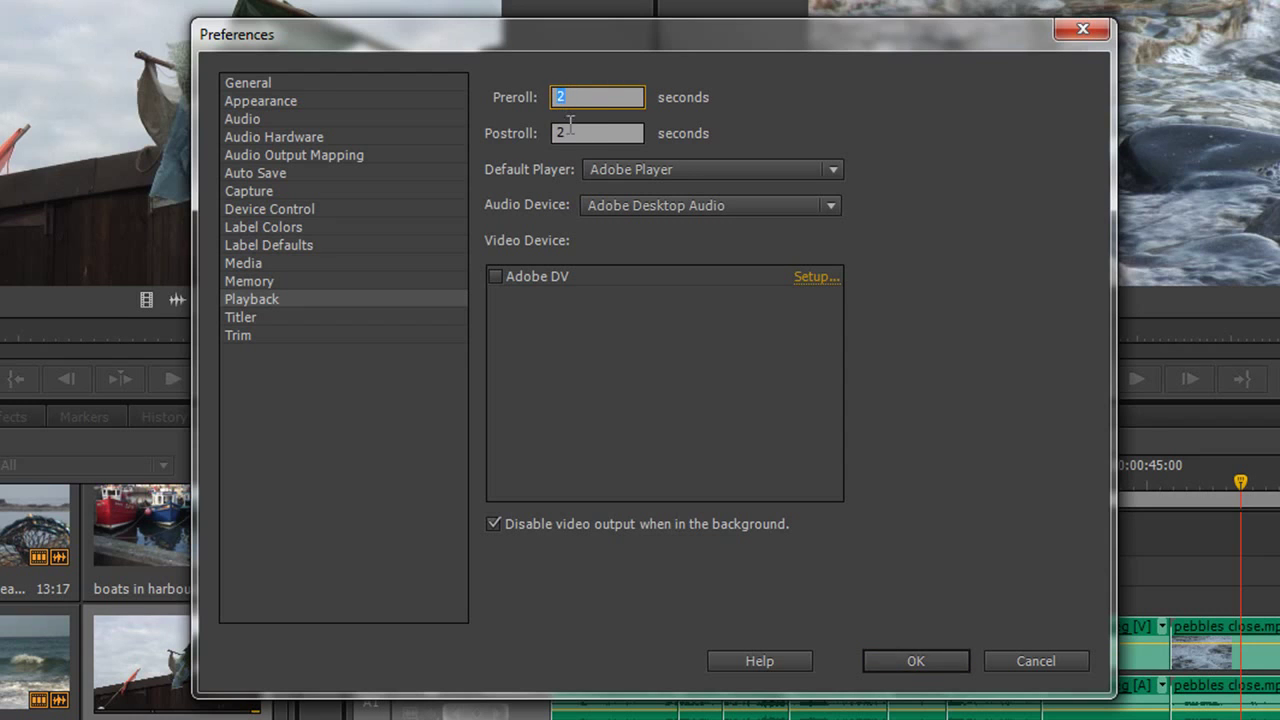
{"action": "type", "text": "1"}
{"action": "double_click", "coordinate": [557, 134]}
{"action": "type", "text": "1"}
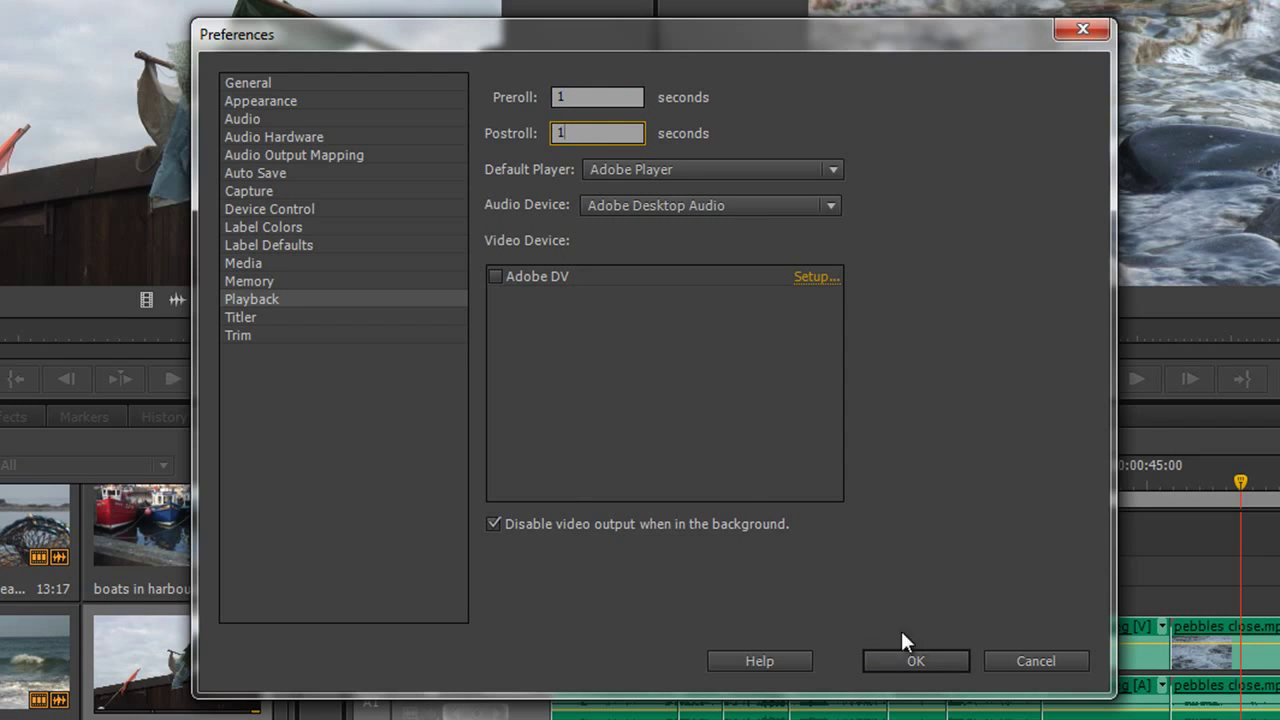
{"action": "left_click", "coordinate": [915, 655]}
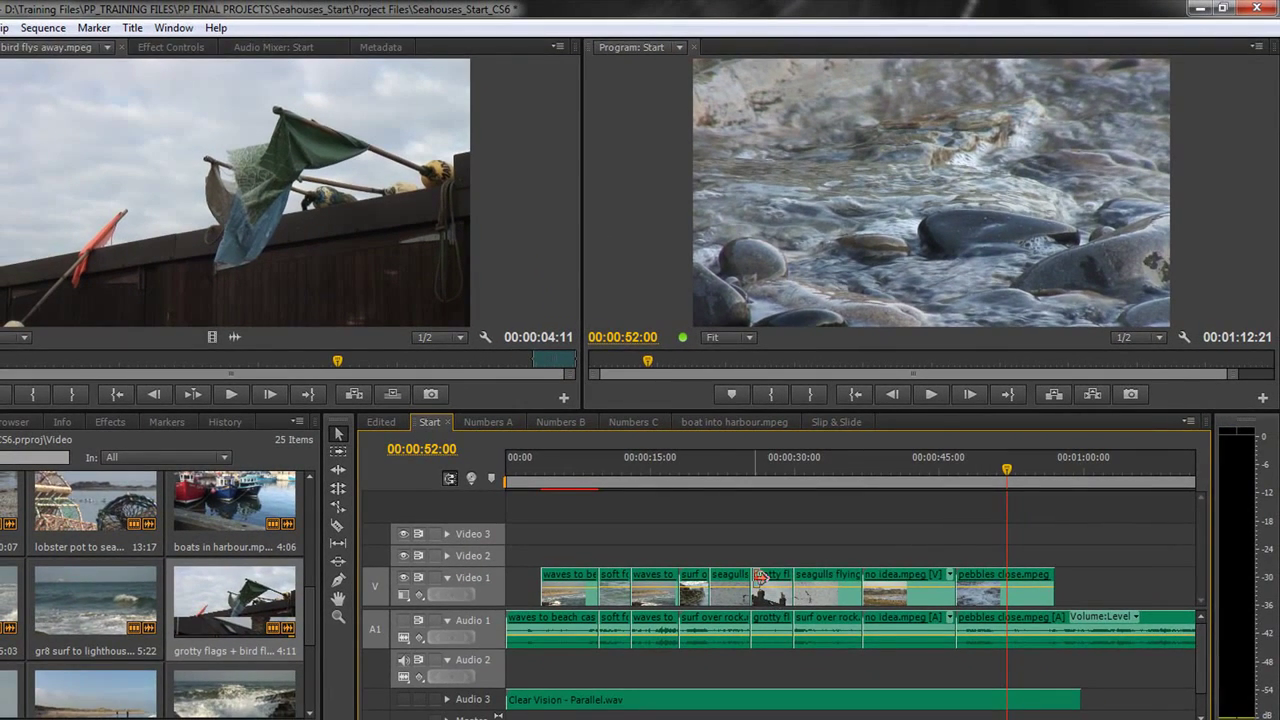
Step: Preview the loop with 1-second preroll, then select the pebbles end edit point at 00:00:57:01 for trimming
{"action": "key", "text": "shift+k"}
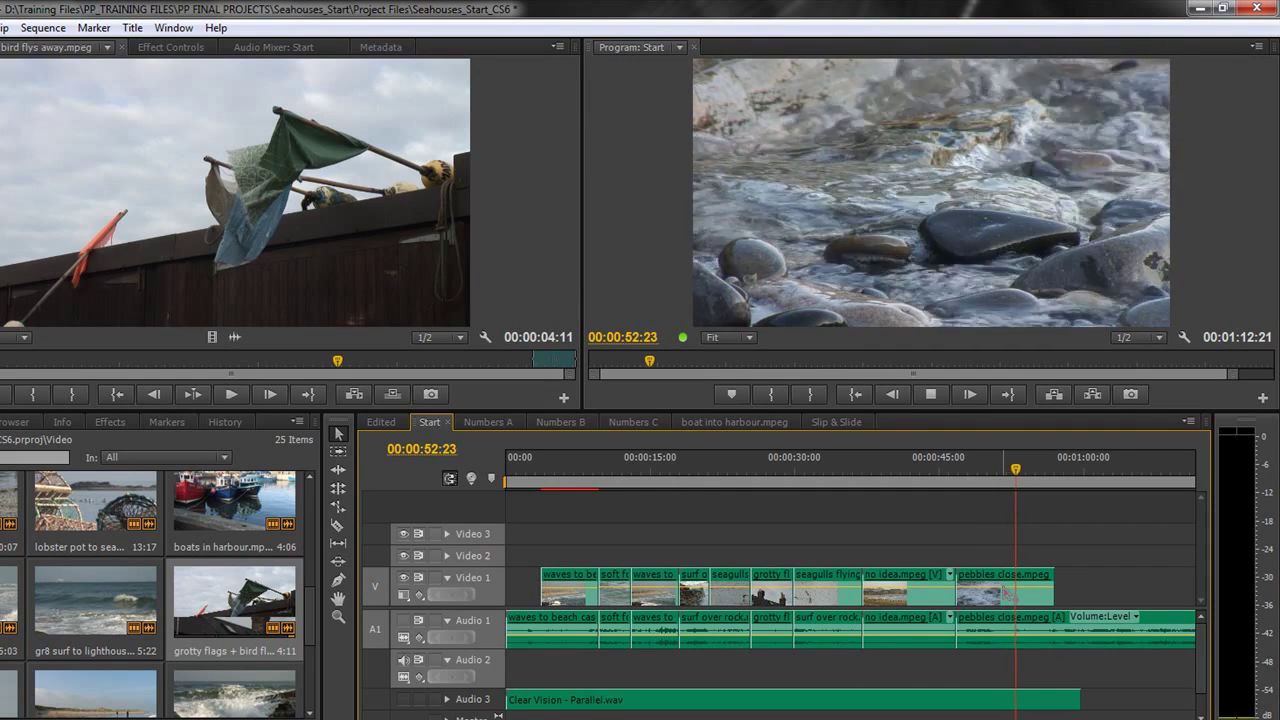
{"action": "key", "text": "k"}
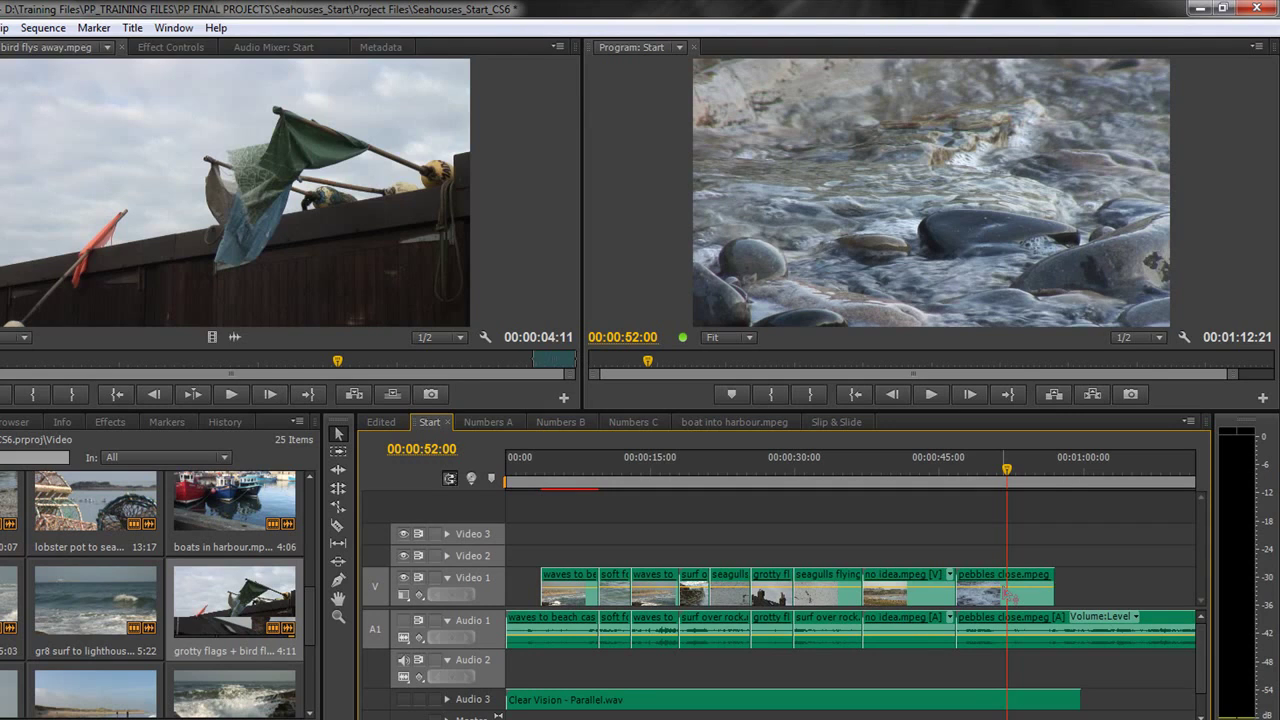
{"action": "key", "text": "shift+t"}
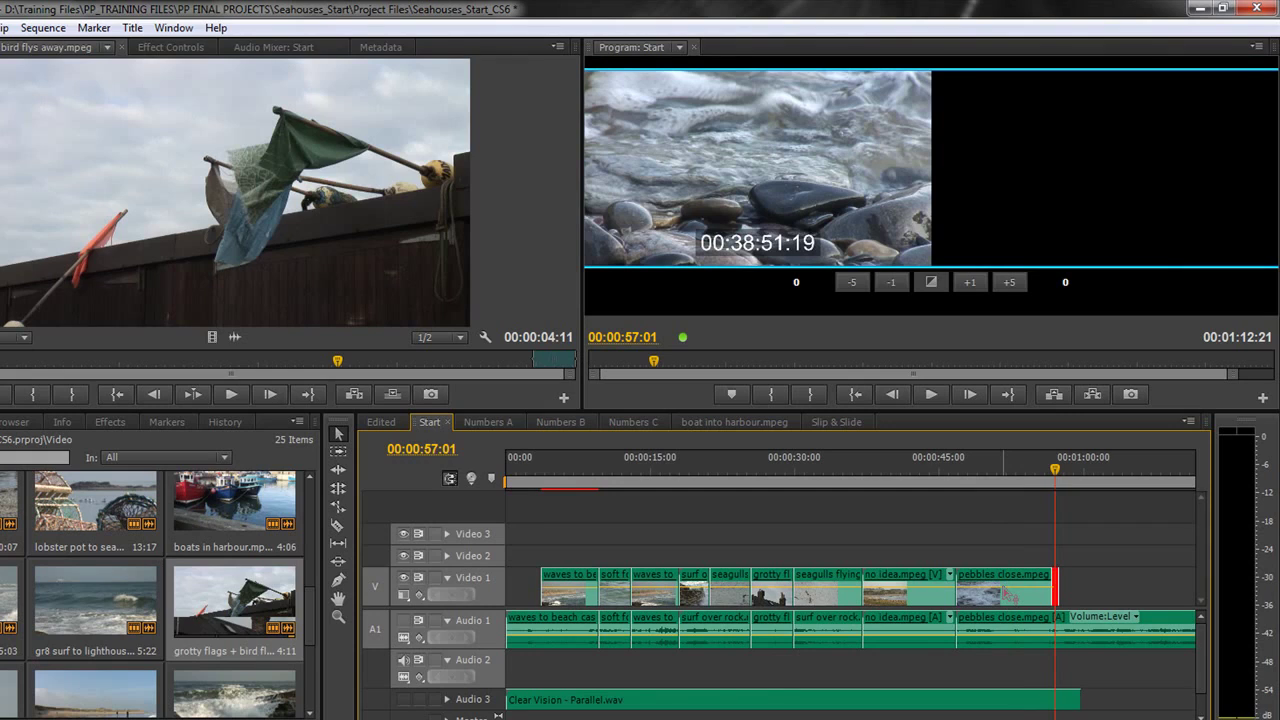
Step: Select the no idea/pebbles close cut, loop it, and trim it later with Ctrl+Right
{"action": "key", "text": "Up"}
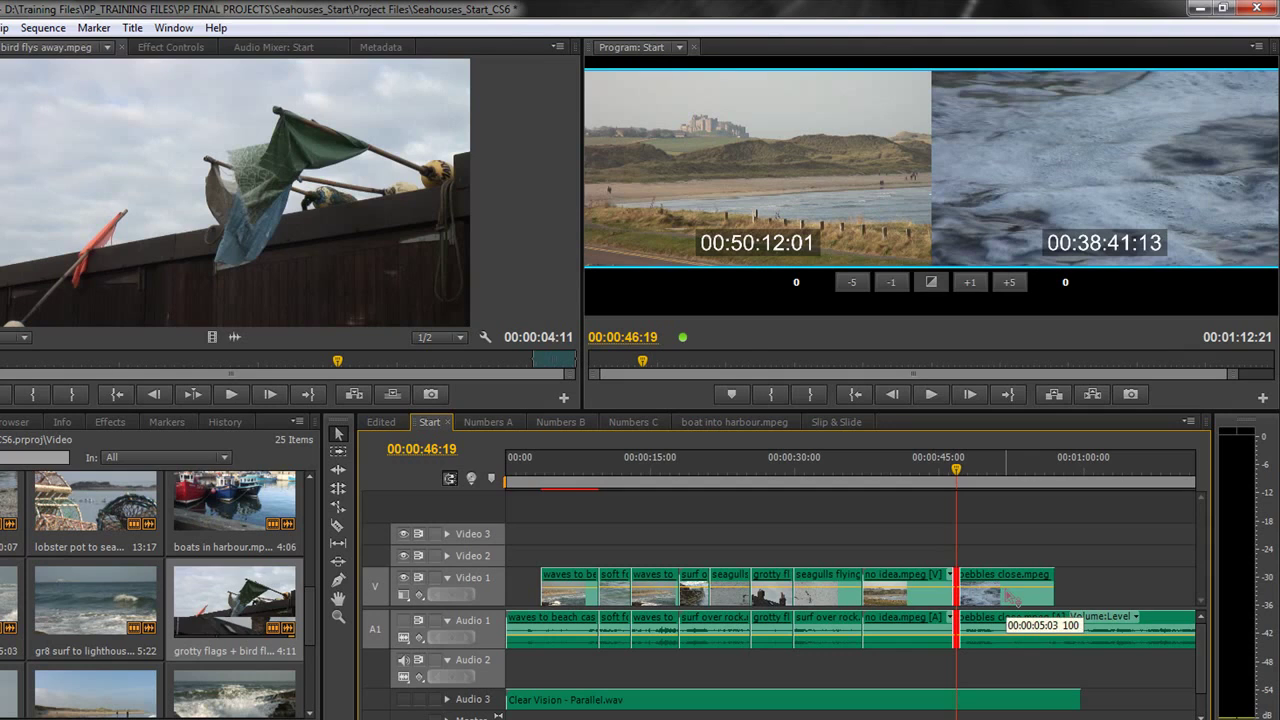
{"action": "key", "text": "space"}
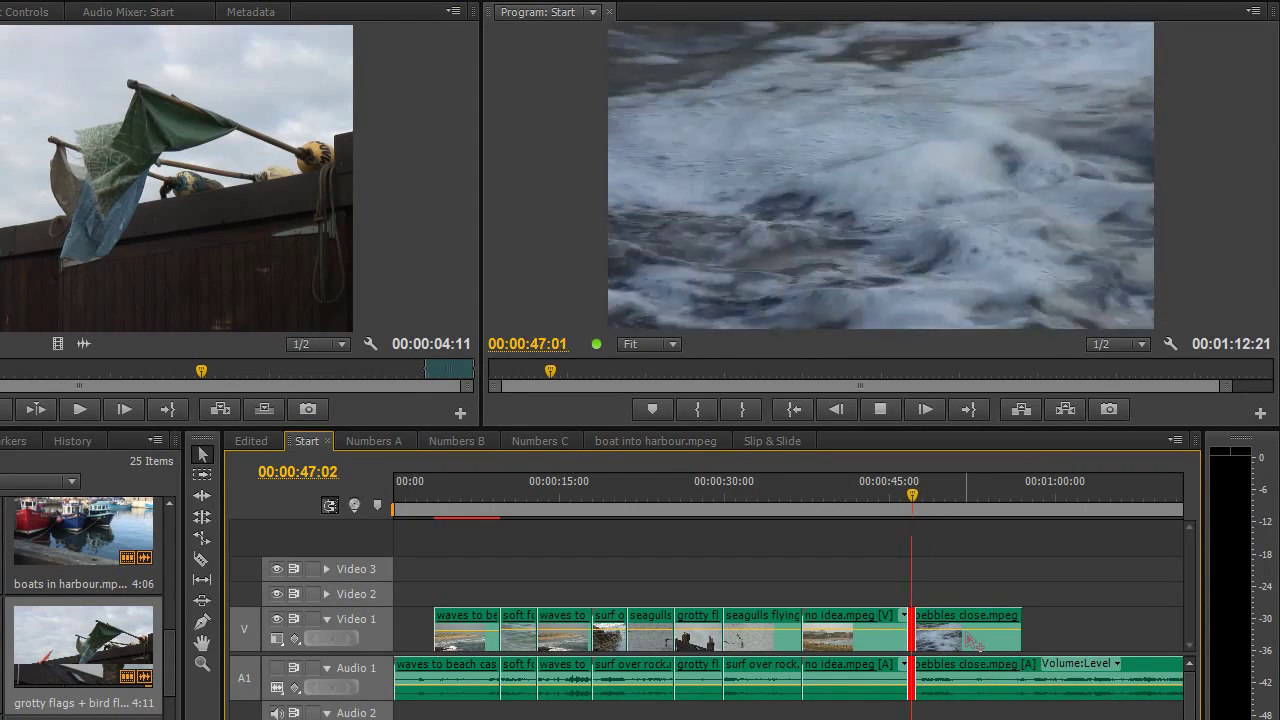
{"action": "key", "text": "ctrl+Right"}
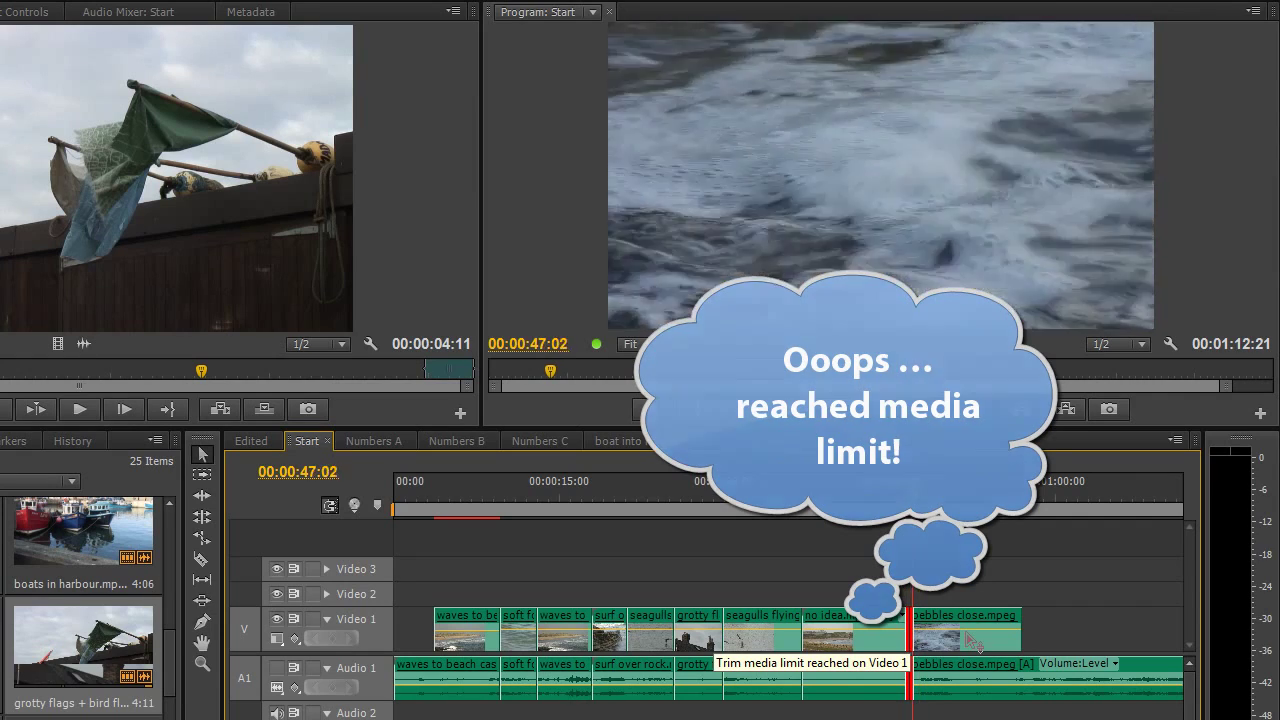
{"action": "key", "text": "space"}
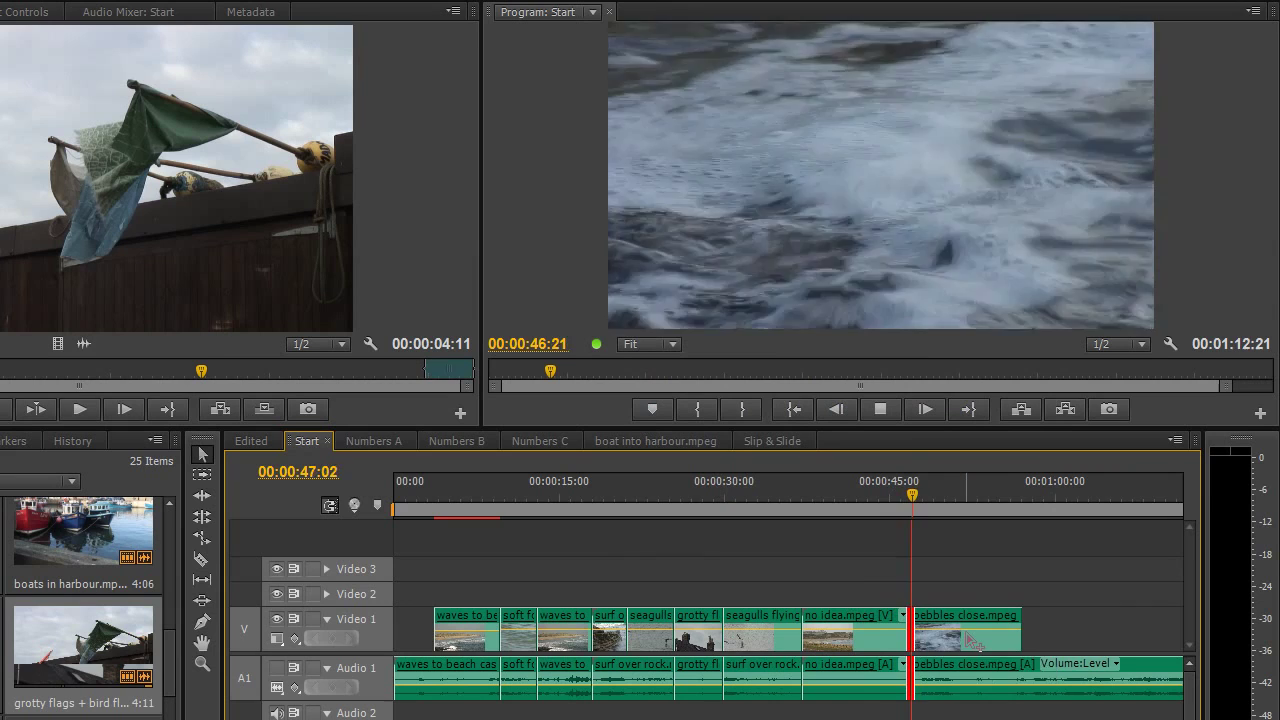
Step: Drag the cut a few frames later, then fine-tune it earlier and later by several frames while looping
{"action": "left_click_drag", "start_coordinate": [973, 643], "coordinate": [978, 645]}
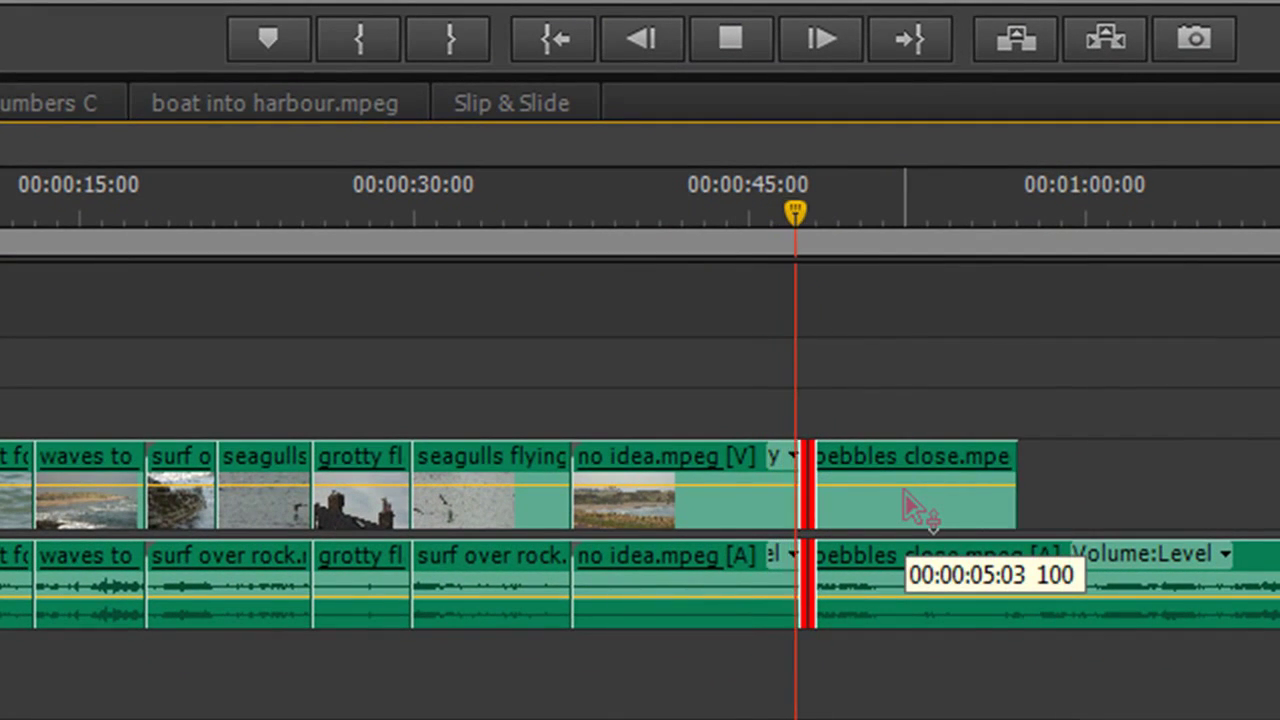
{"action": "key", "text": "ctrl+shift+Left"}
{"action": "key", "text": "ctrl+shift+Left"}
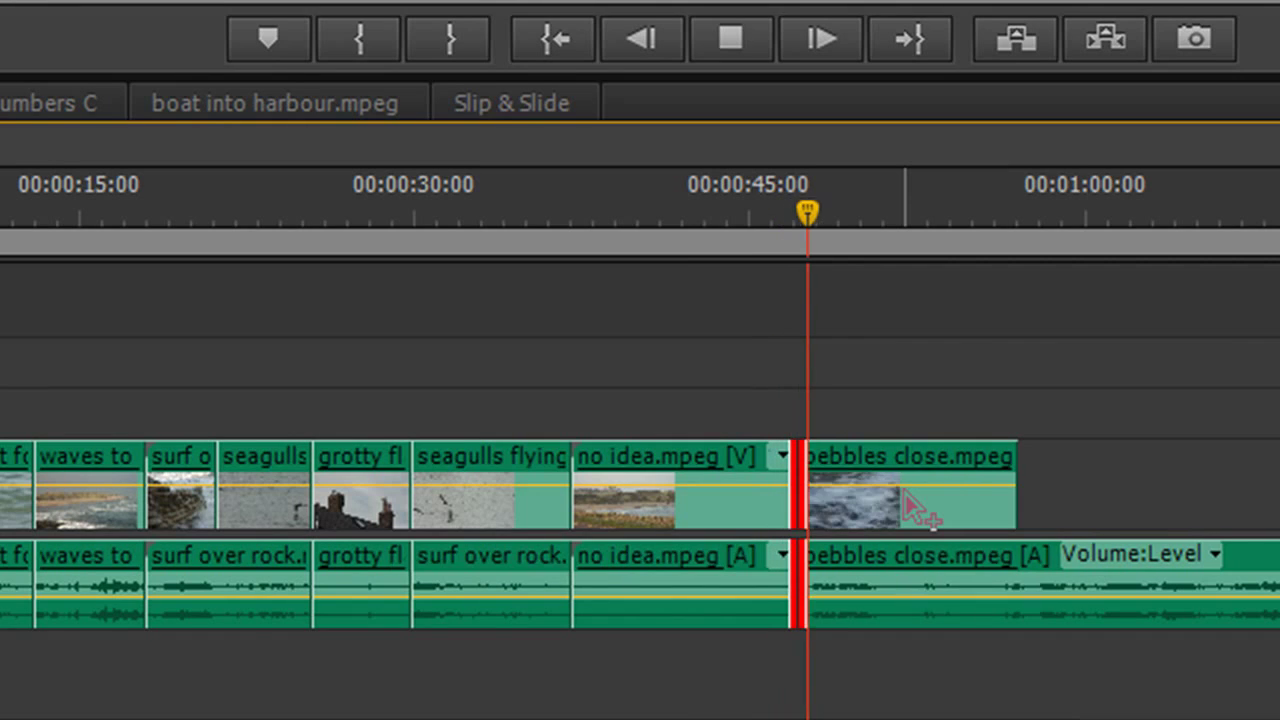
{"action": "key", "text": "ctrl+shift+Right"}
{"action": "key", "text": "ctrl+shift+Right"}
{"action": "key", "text": "ctrl+shift+Right"}
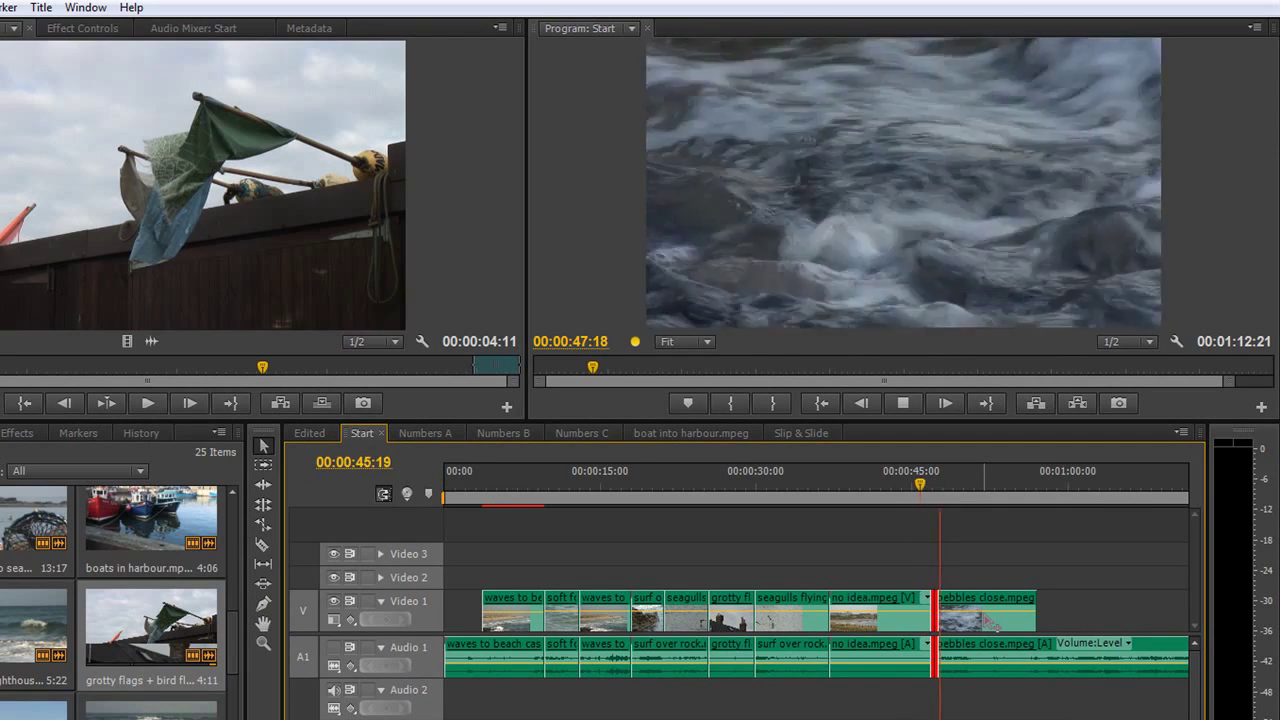
Step: Stop trimming and play back the adjusted cut from 00:00:47:00, then stop
{"action": "key", "text": "space"}
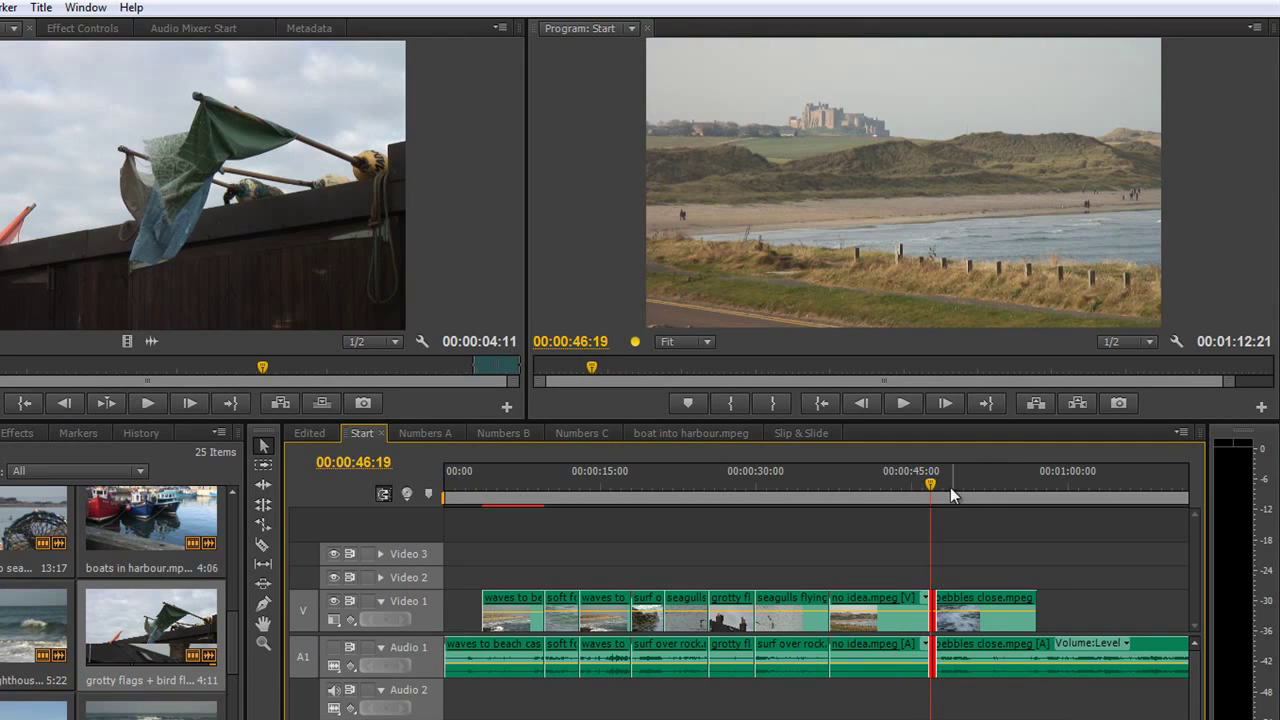
{"action": "left_click_drag", "start_coordinate": [929, 485], "coordinate": [936, 485]}
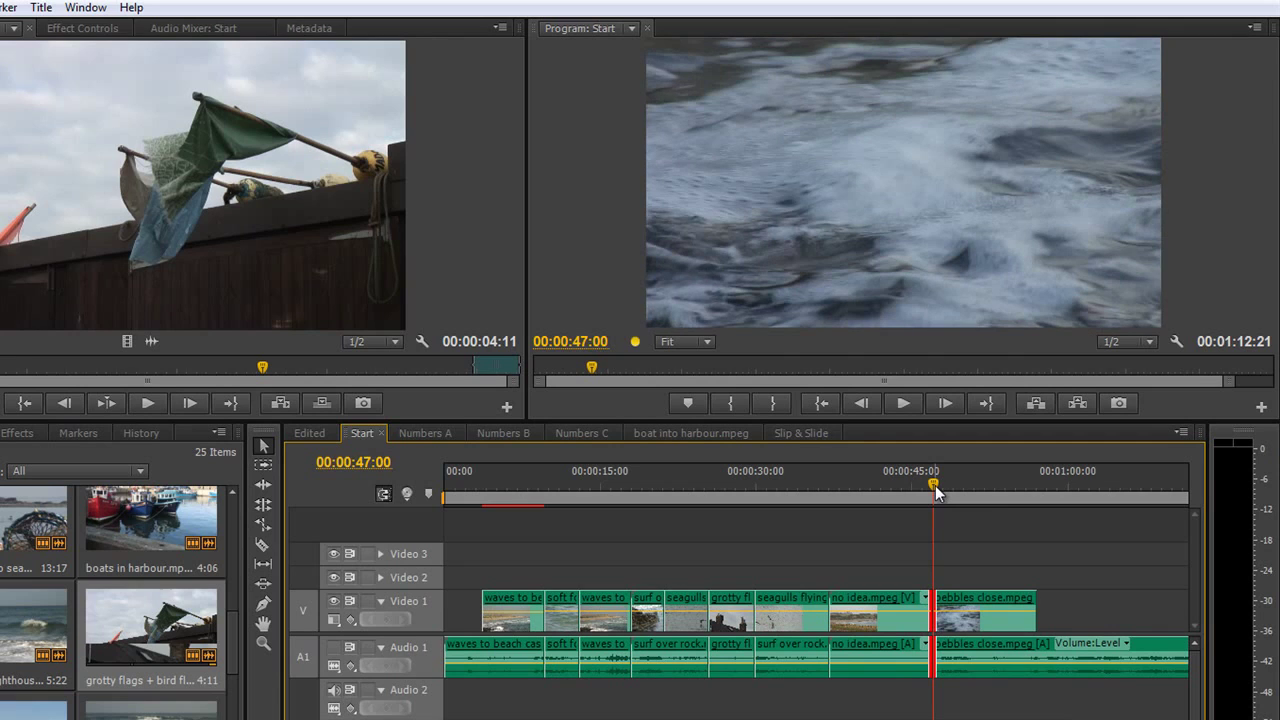
{"action": "key", "text": "space"}
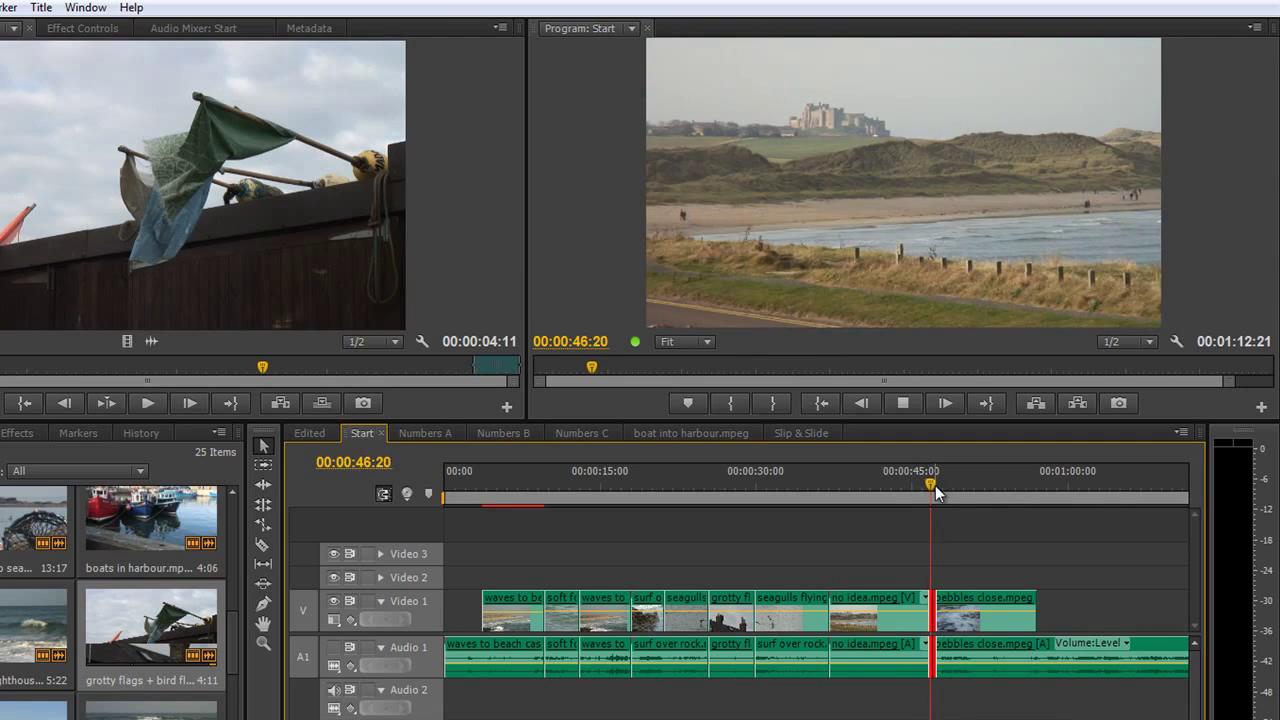
{"action": "key", "text": "space"}
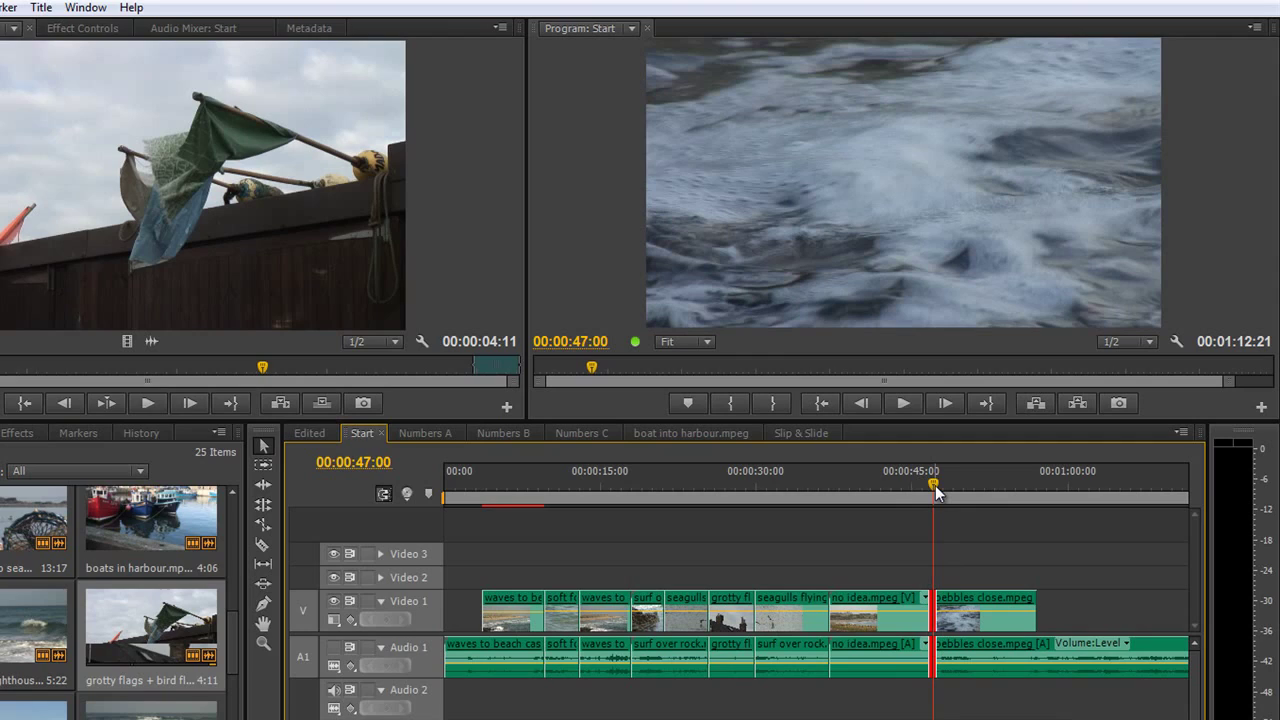